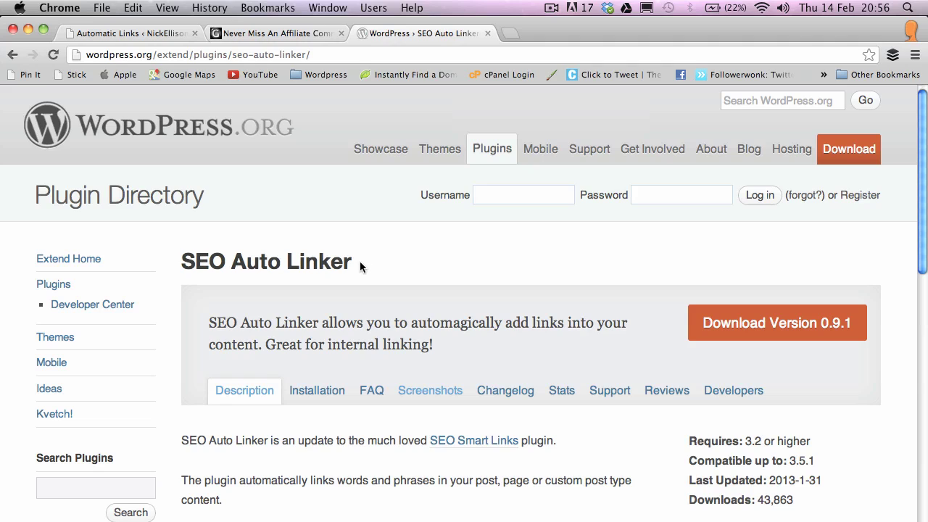
Point out the SEO Auto Linker plugin name, then switch to the Automatic Links list
left_click_drag(360, 262, 304, 247)
left_click(410, 244)
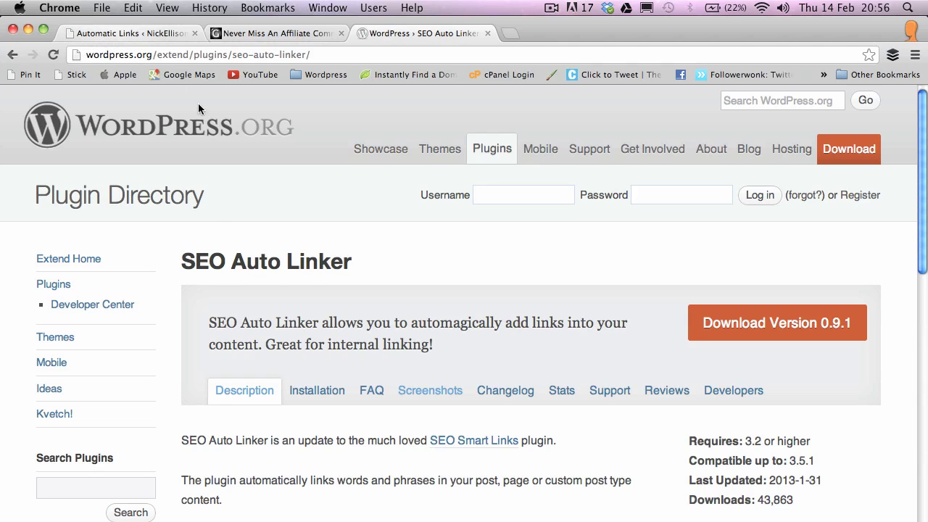
left_click(99, 33)
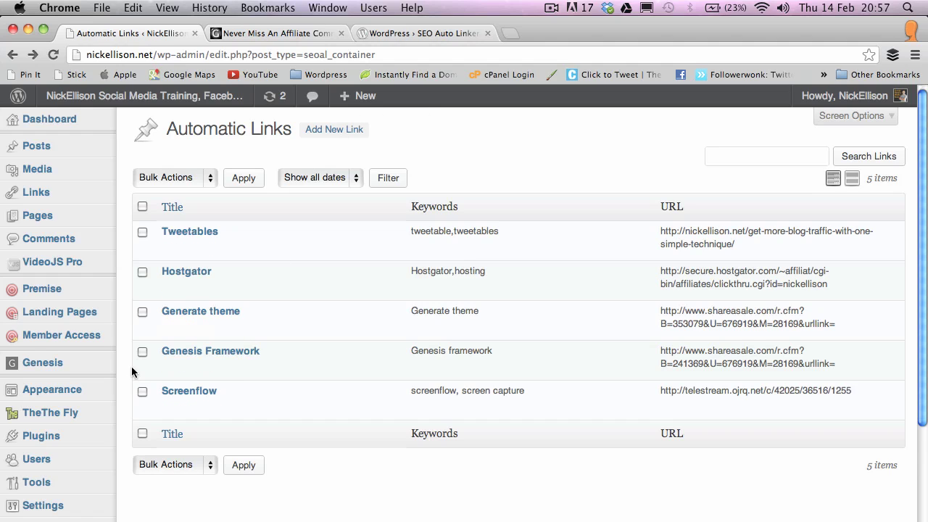
Open the Screenflow rule and highlight its title and the keywords screenflow, screen capture
left_click(189, 391)
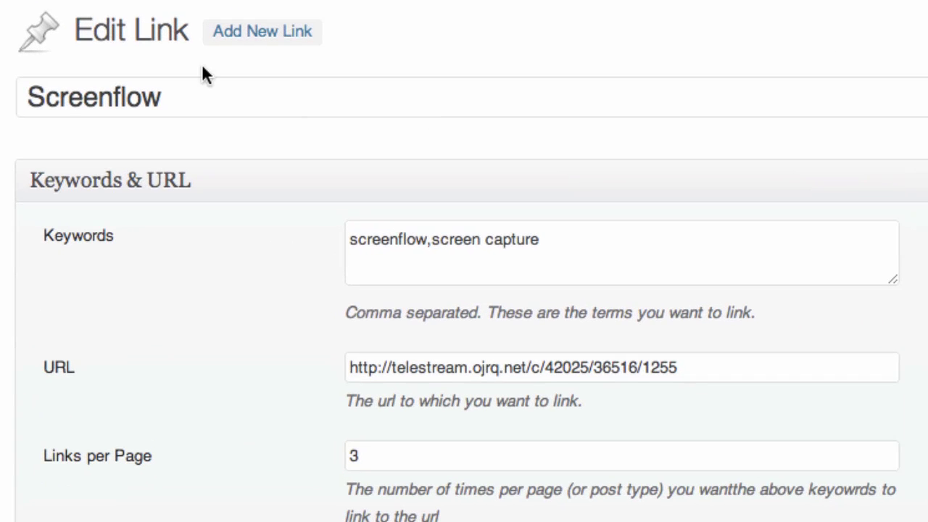
left_click_drag(164, 97, 24, 97)
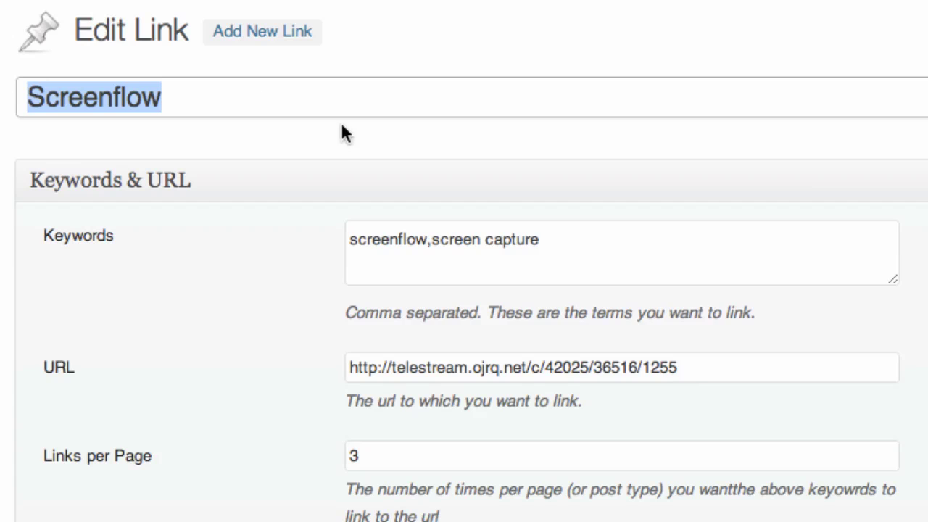
left_click(297, 144)
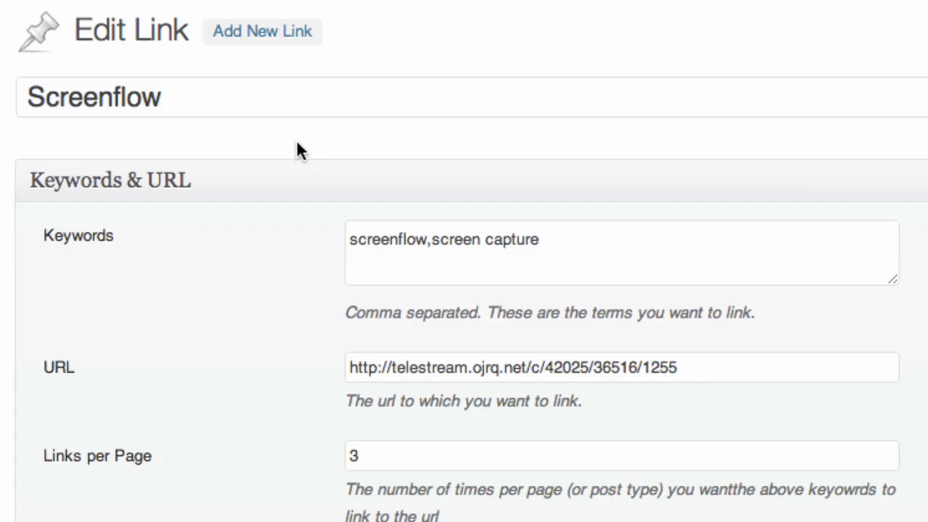
left_click_drag(542, 243, 316, 237)
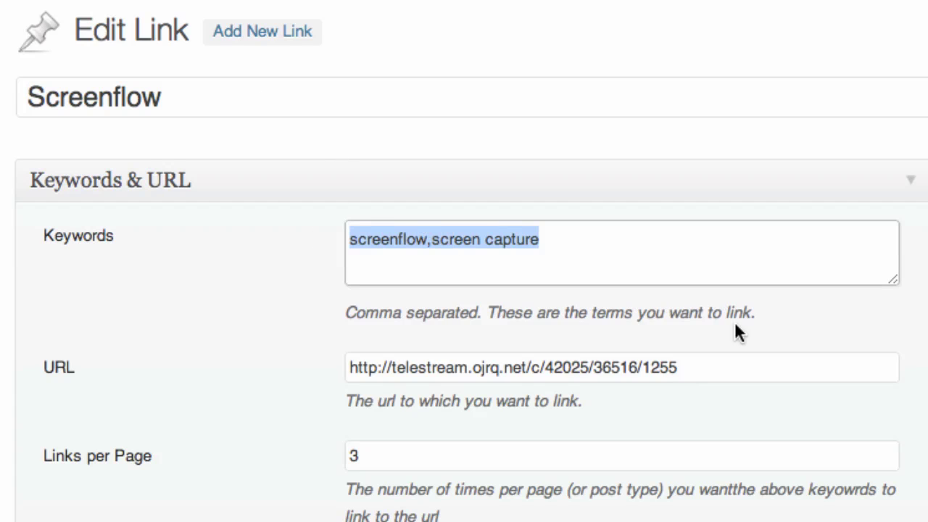
left_click(622, 262)
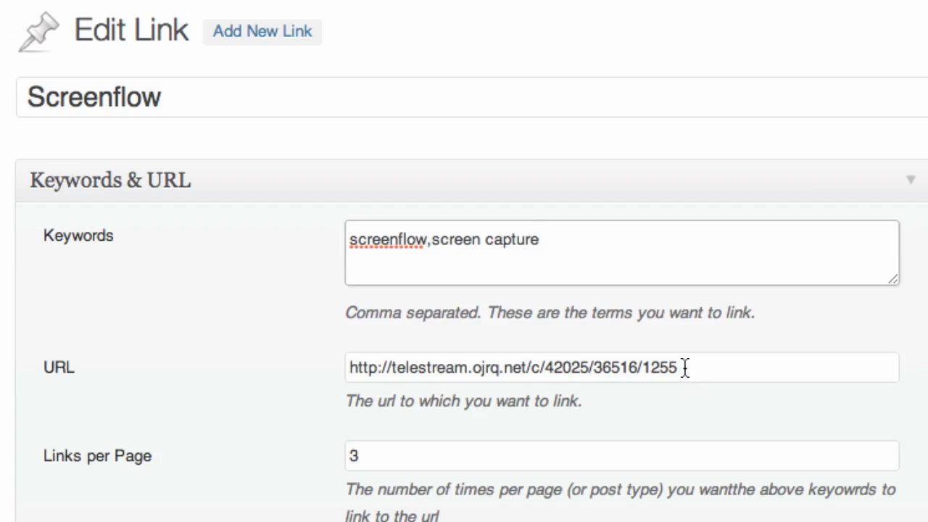
Point out the Telestream affiliate URL and each keyword, screenflow and screen capture, in turn
left_click_drag(686, 369, 298, 346)
left_click(593, 281)
left_click_drag(688, 367, 300, 334)
left_click(406, 274)
double_click(415, 239)
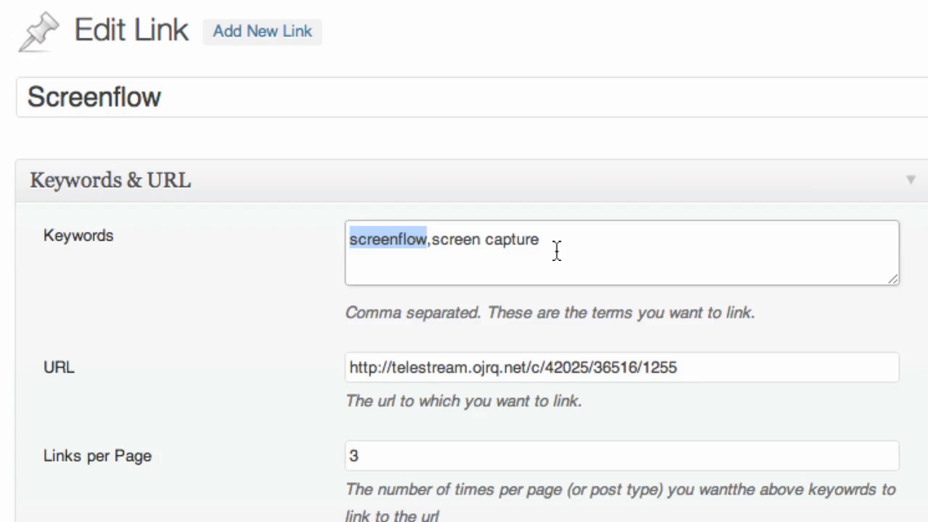
left_click_drag(555, 253, 435, 242)
left_click(464, 240)
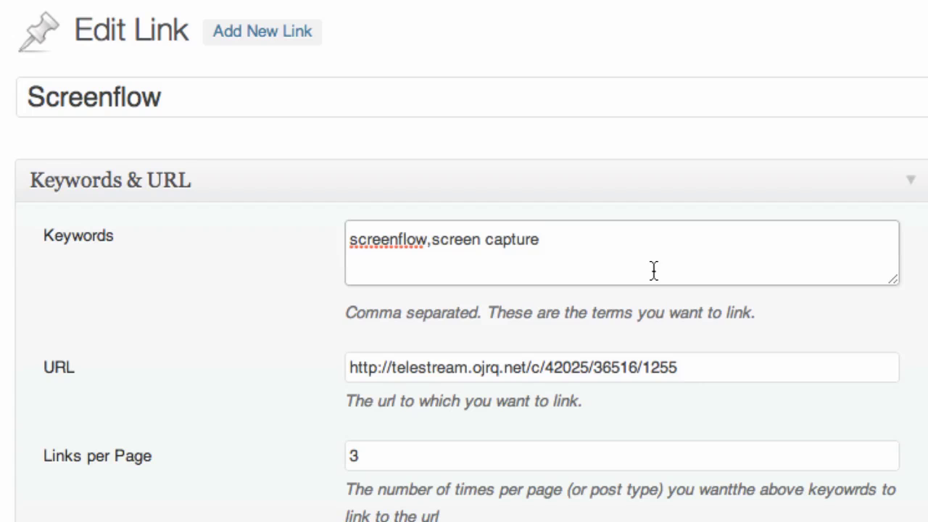
left_click_drag(603, 251, 338, 232)
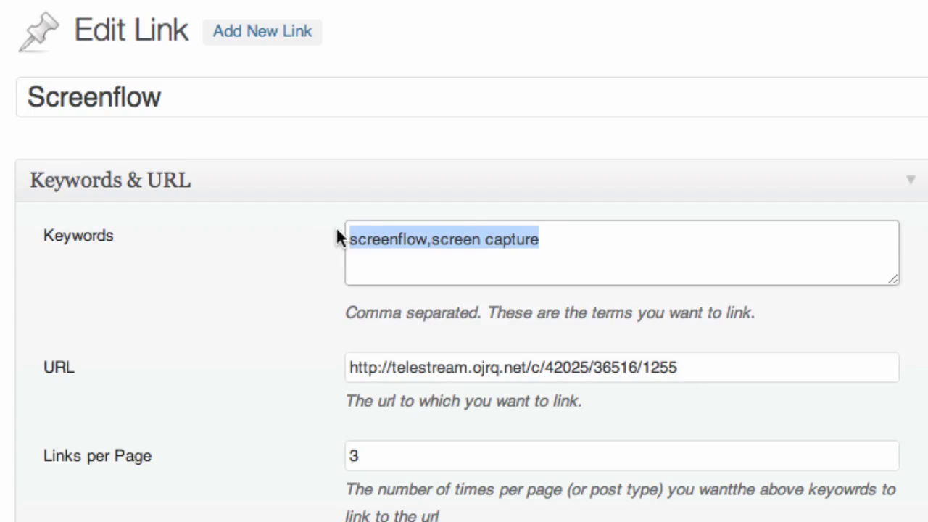
left_click(419, 267)
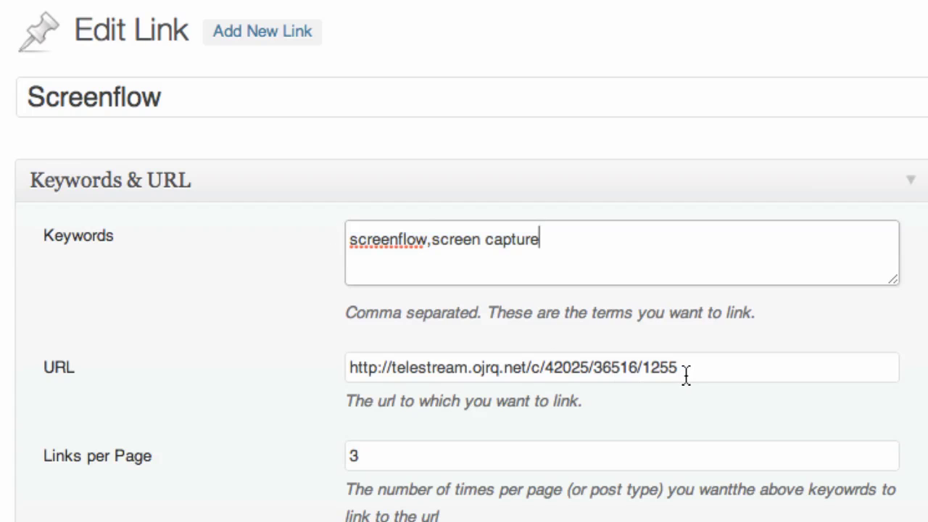
left_click_drag(684, 370, 331, 371)
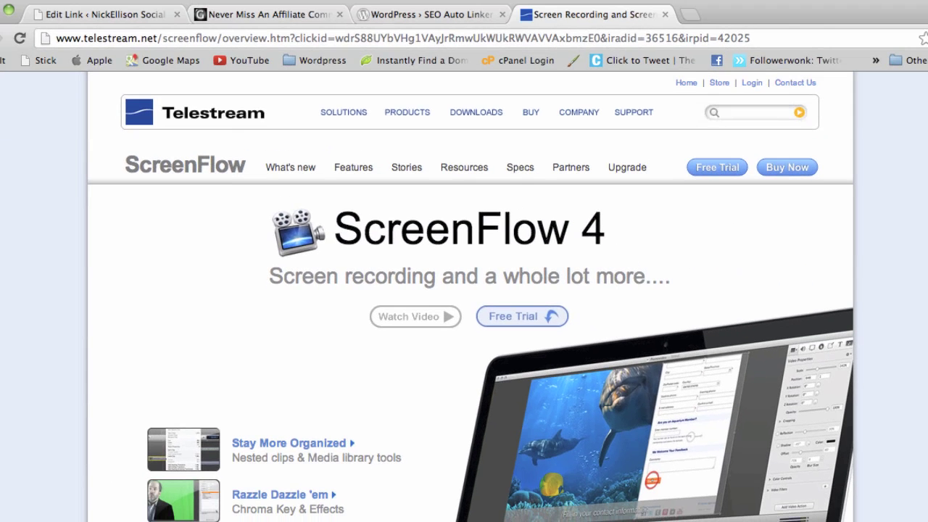
Scroll the Telestream ScreenFlow 4 overview page down and back up
scroll(331, 299, "down", 5)
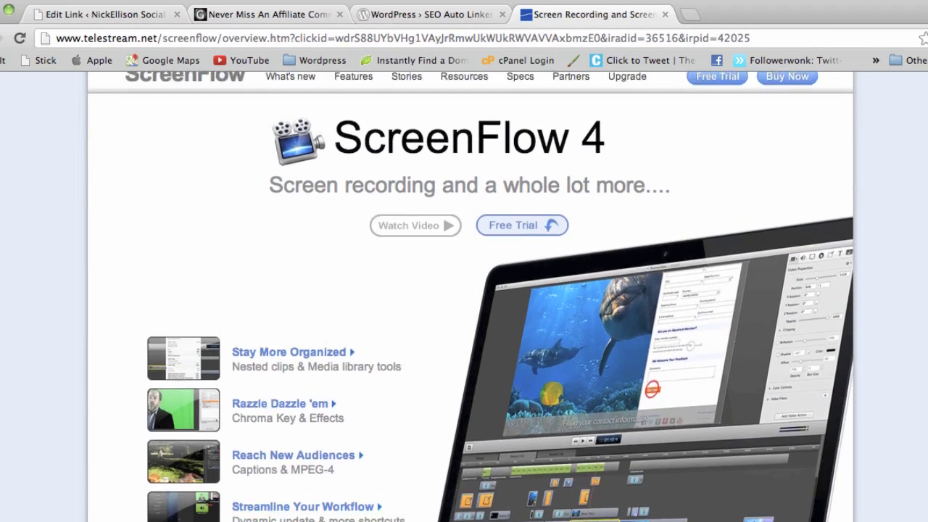
scroll(331, 299, "up", 4)
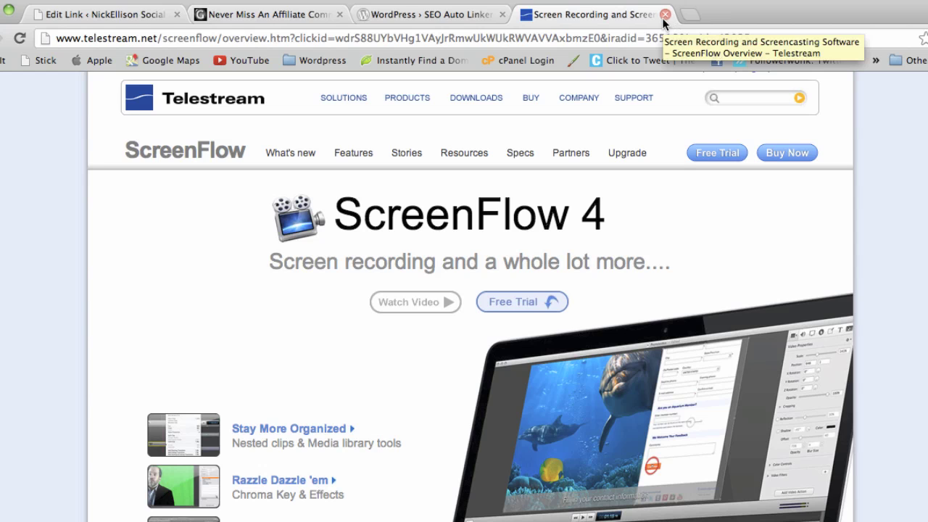
Return to the Screenflow rule editor and highlight its keywords and affiliate URL
left_click(236, 17)
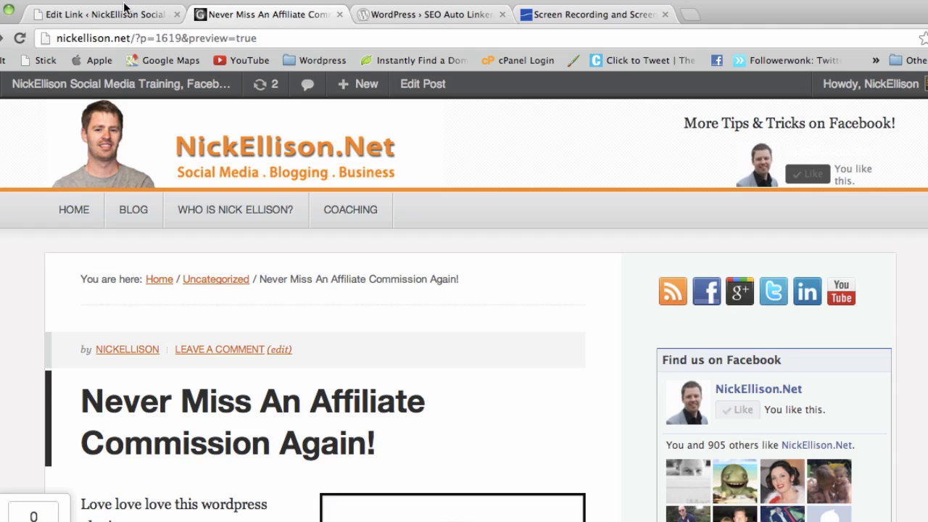
left_click(153, 21)
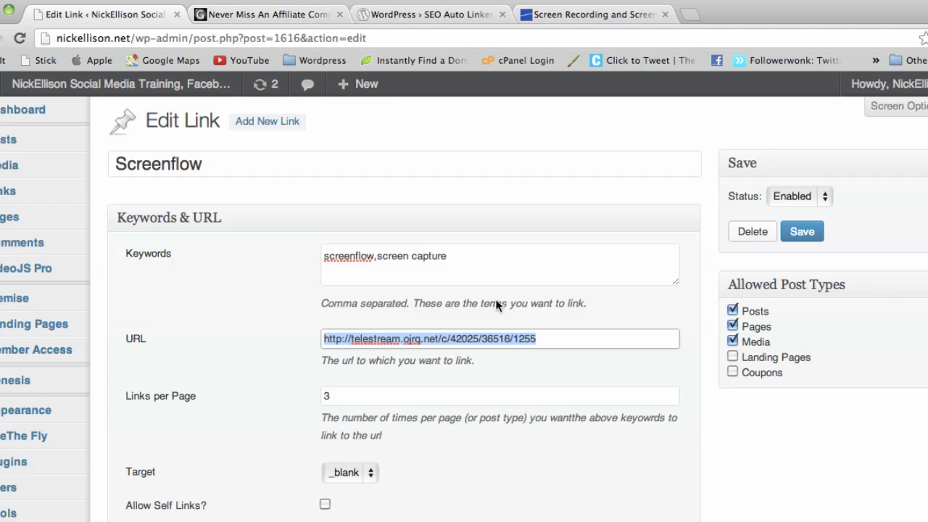
left_click(463, 255)
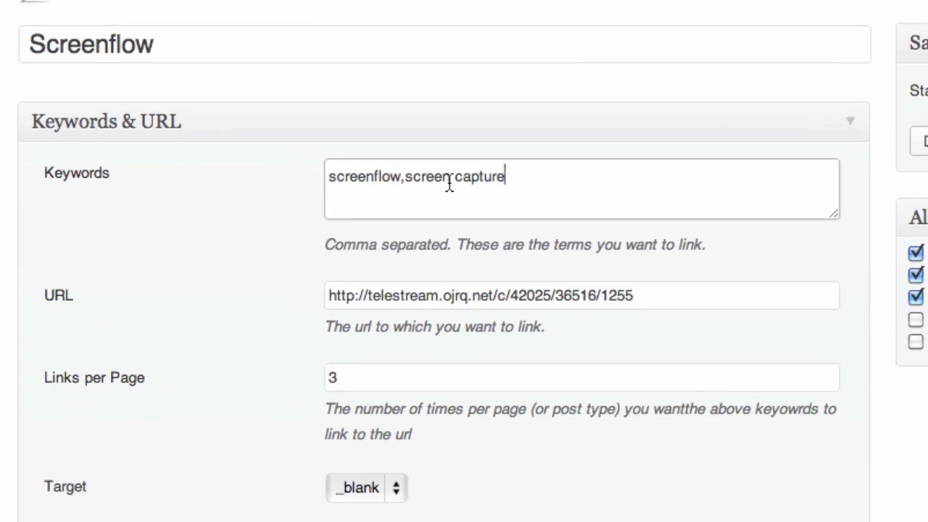
triple_click(449, 184)
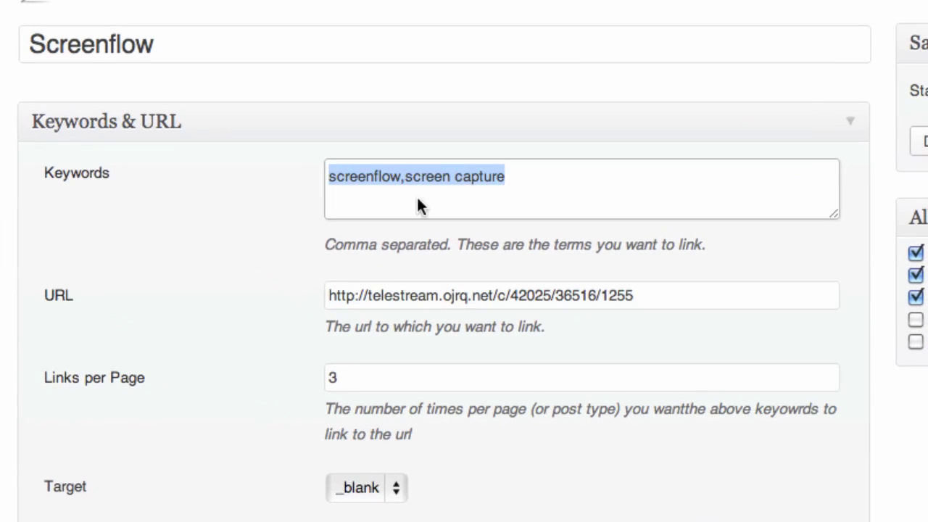
left_click_drag(684, 304, 248, 301)
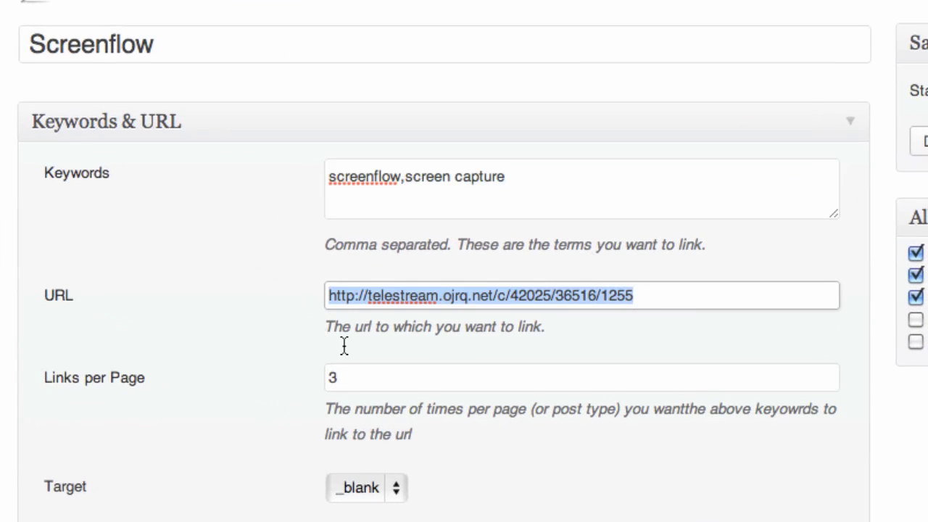
Point out the links-per-page value 3 and show the _blank, _top and _self target choices
double_click(426, 385)
left_click(239, 389)
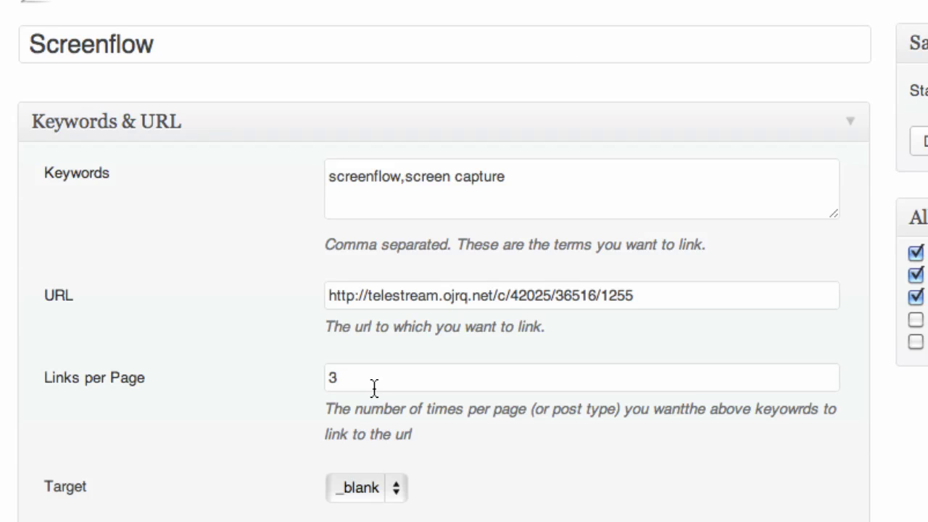
left_click(399, 490)
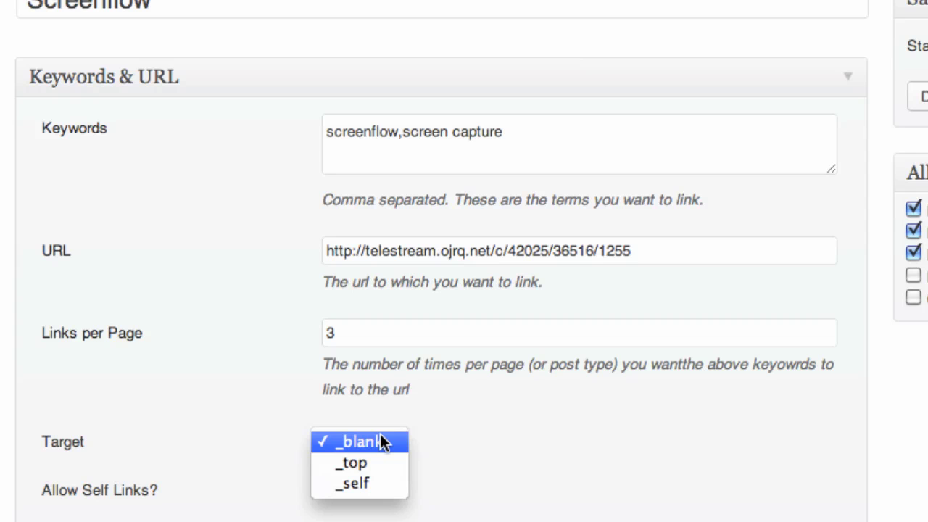
Keep target _blank and status Enabled, then save the Screenflow rule
left_click(380, 435)
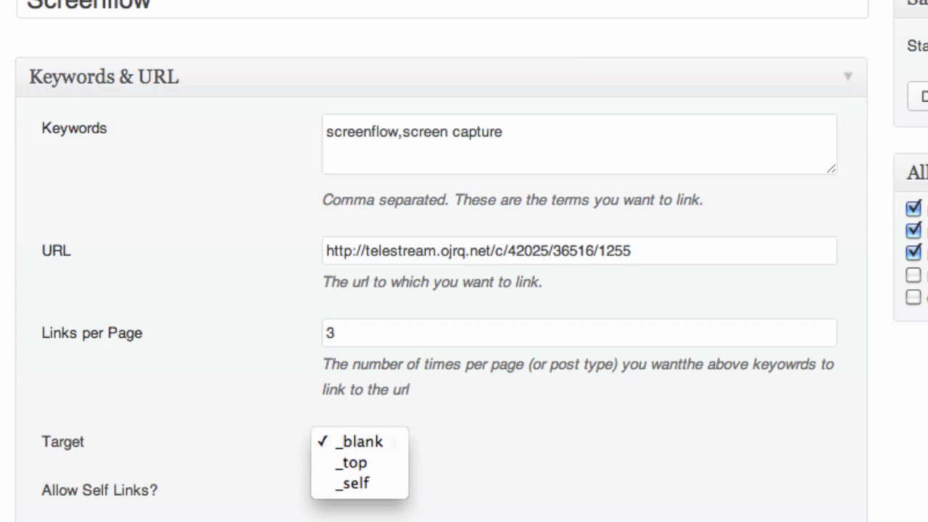
key("Escape")
left_click(683, 96)
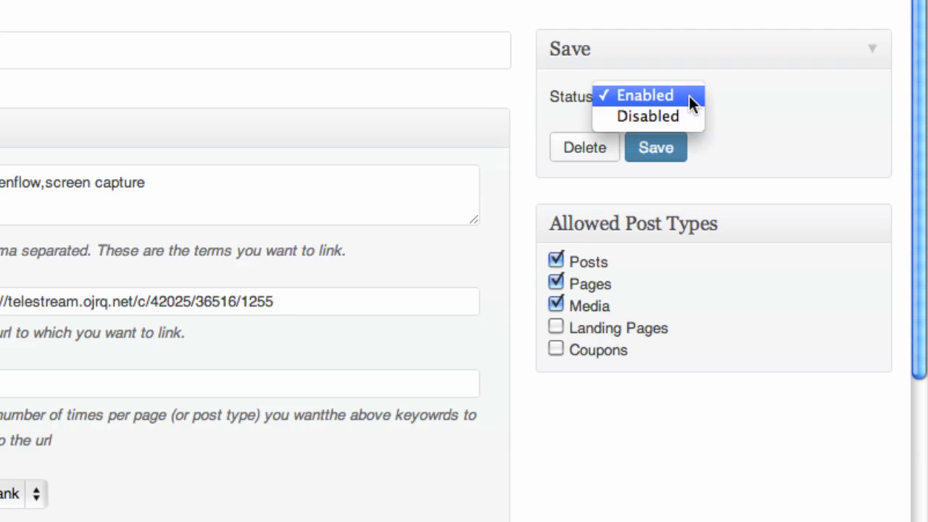
left_click(686, 96)
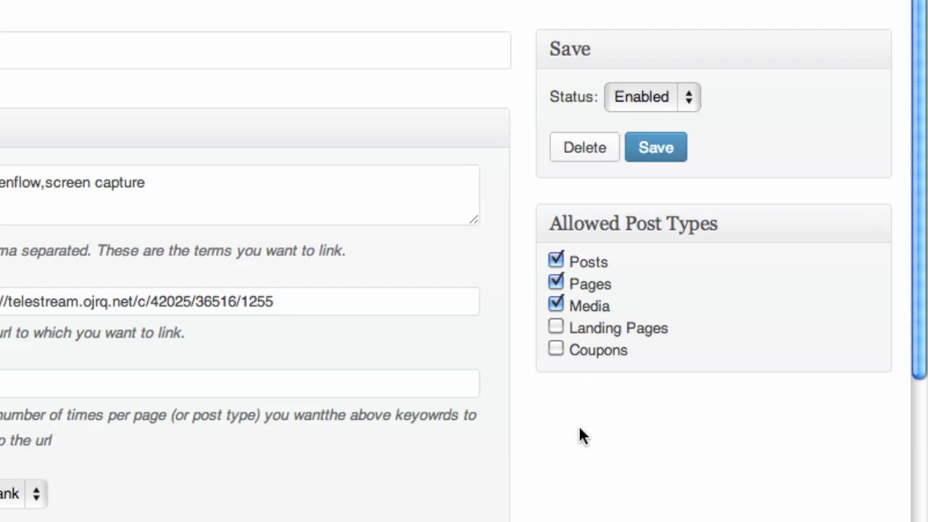
left_click(675, 157)
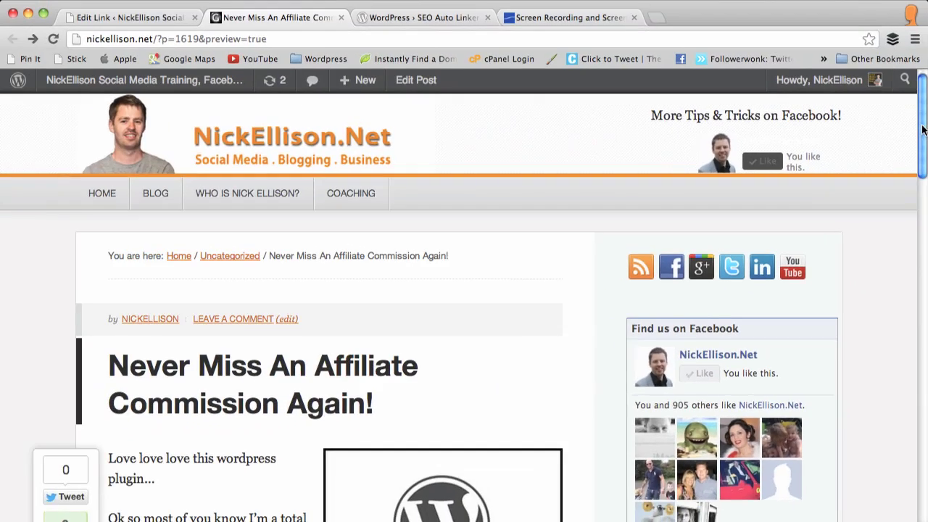
Scroll the post preview down to the auto-linked Screenflow word
left_click_drag(922, 130, 920, 358)
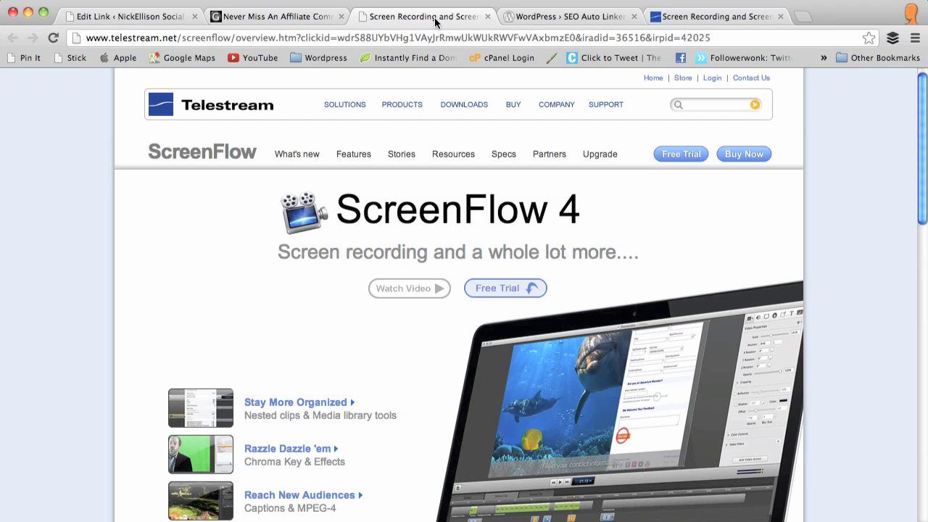
Scroll through the post preview to review the auto-linked tweetables and tweetable words
left_click(283, 17)
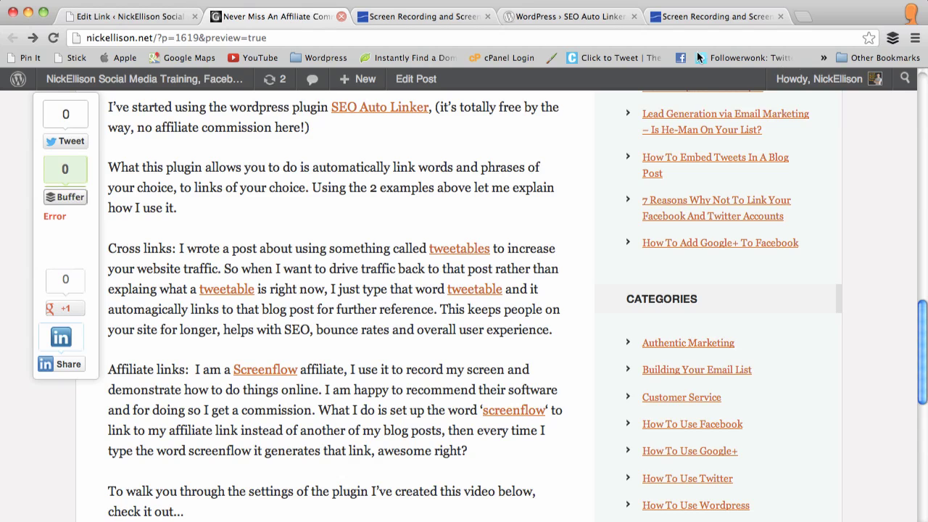
left_click_drag(924, 330, 925, 285)
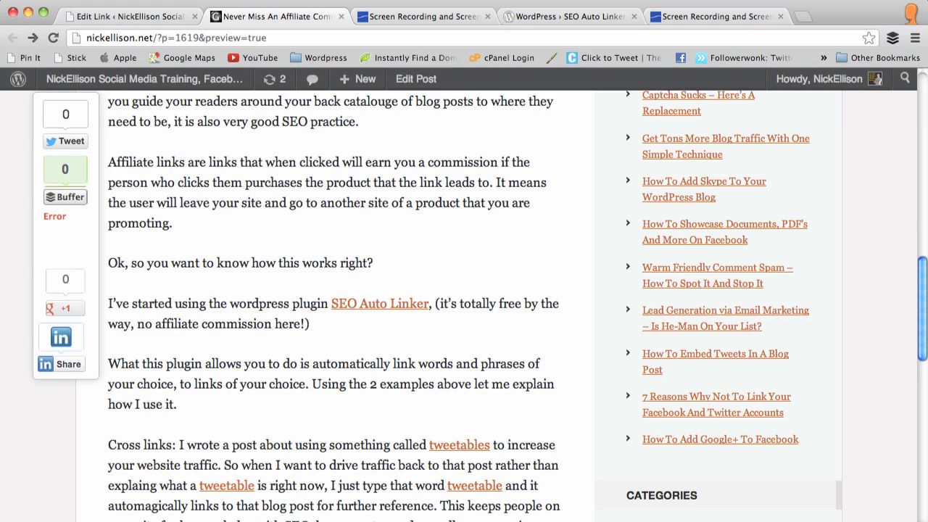
scroll(915, 206, "up", 10)
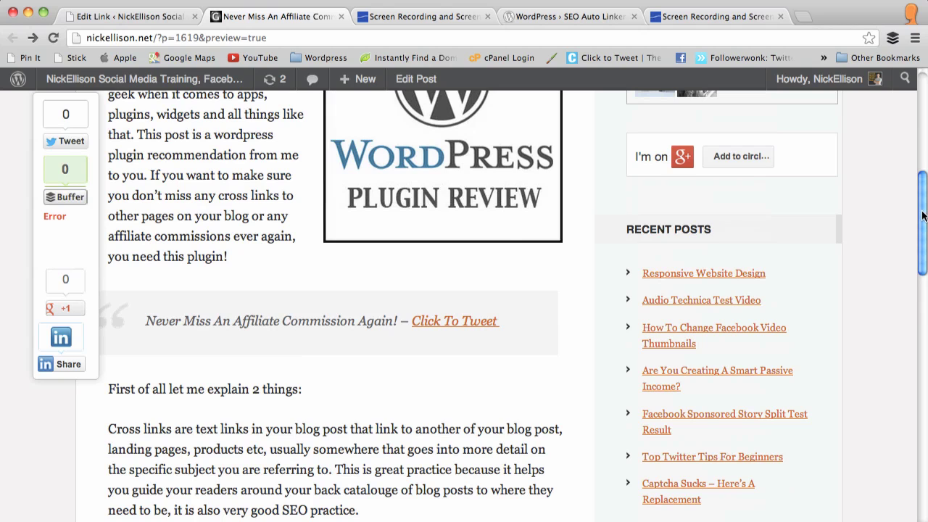
left_click_drag(915, 206, 919, 110)
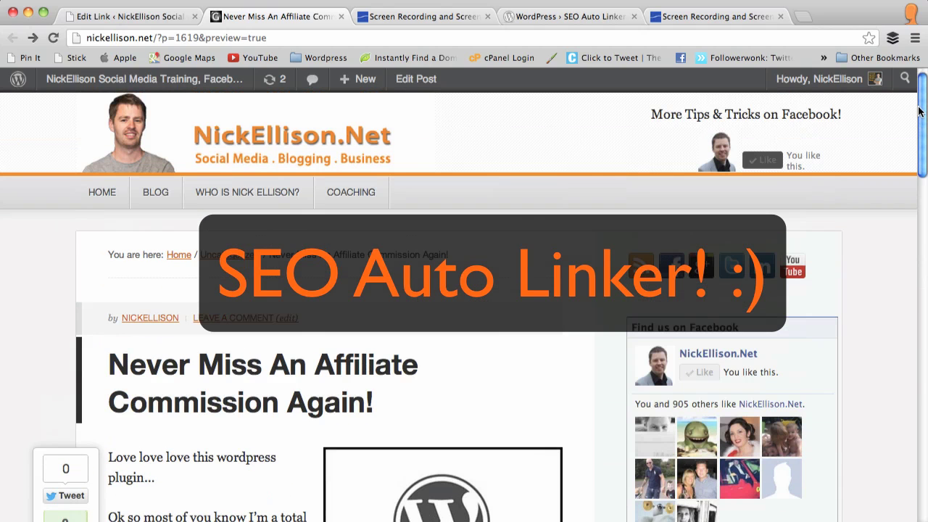